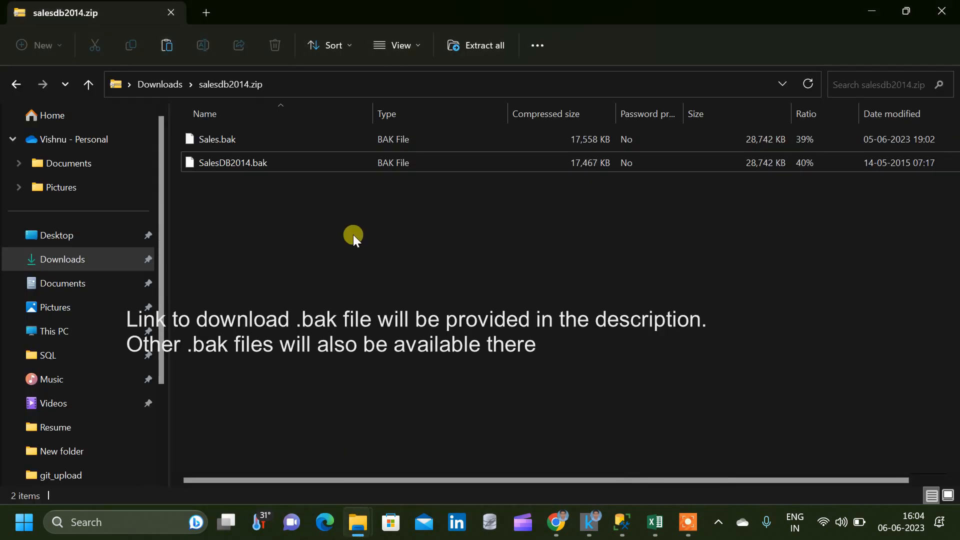
- Select the Sales.bak file in salesdb2014.zip and copy it
{"action": "left_click", "coordinate": [292, 135]}
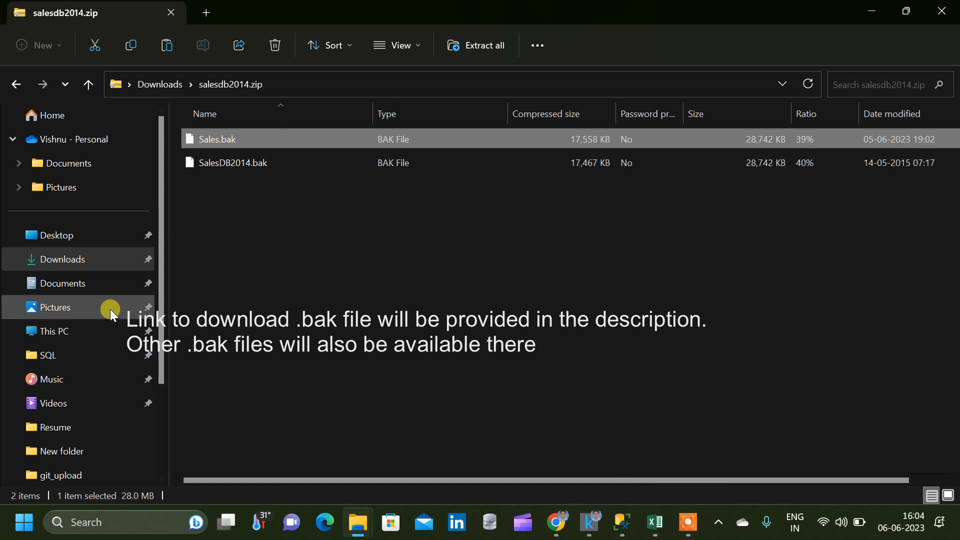
{"action": "scroll", "coordinate": [110, 309], "scroll_direction": "down", "scroll_amount": 3}
{"action": "left_click", "coordinate": [328, 256]}
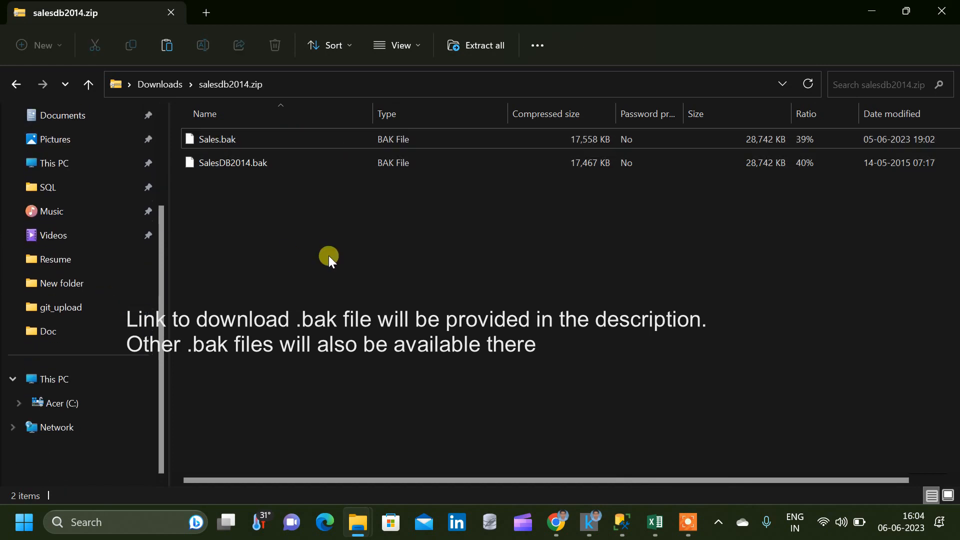
{"action": "left_click", "coordinate": [289, 142]}
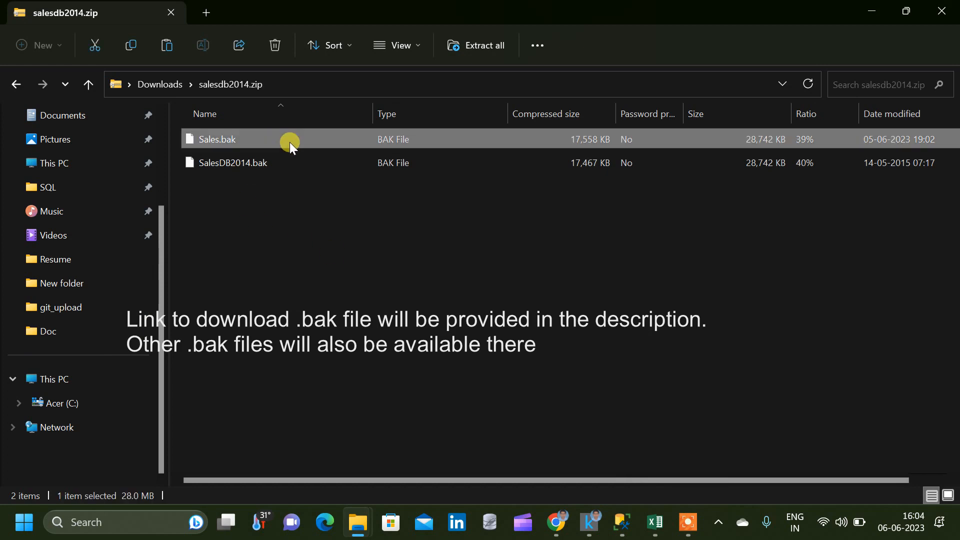
- In the Program Files window, open the Backup folder under Microsoft SQL Server, MSSQL15.SQLSERVERLEARN, MSSQL
{"action": "mouse_move", "coordinate": [340, 515]}
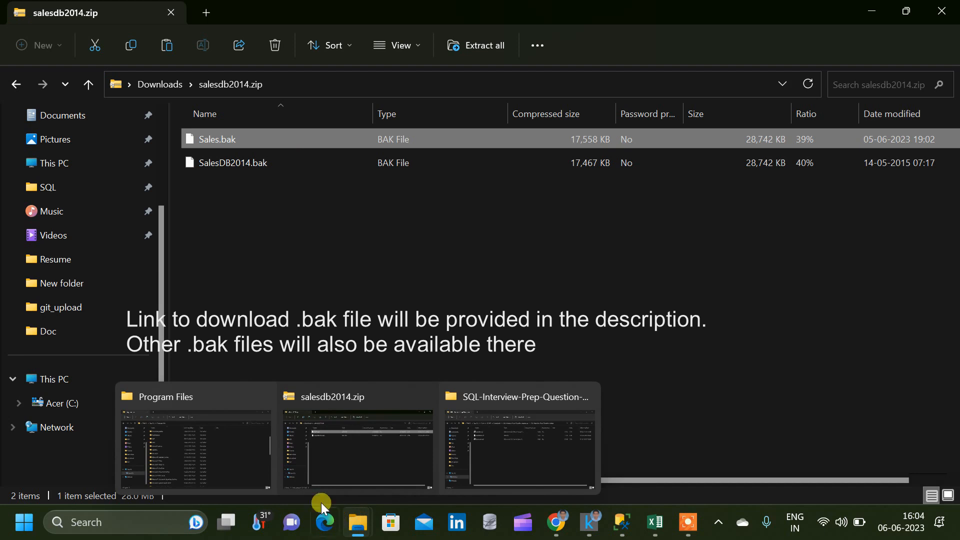
{"action": "left_click", "coordinate": [226, 445]}
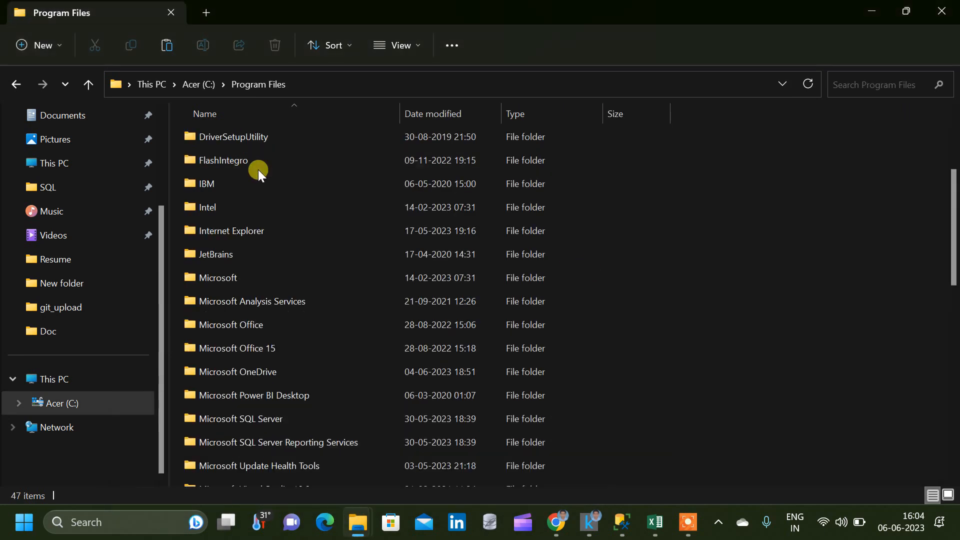
{"action": "double_click", "coordinate": [255, 425]}
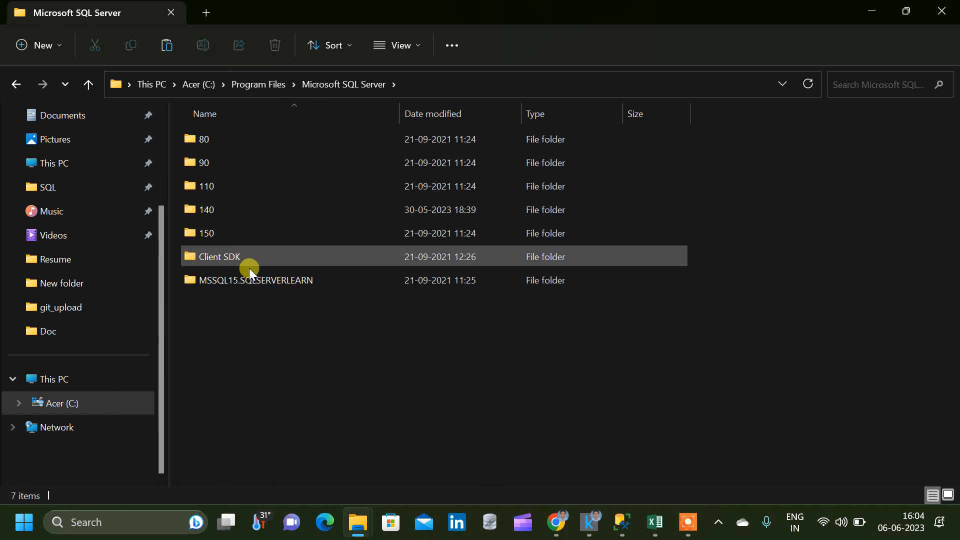
{"action": "left_click", "coordinate": [286, 280]}
{"action": "double_click", "coordinate": [287, 281]}
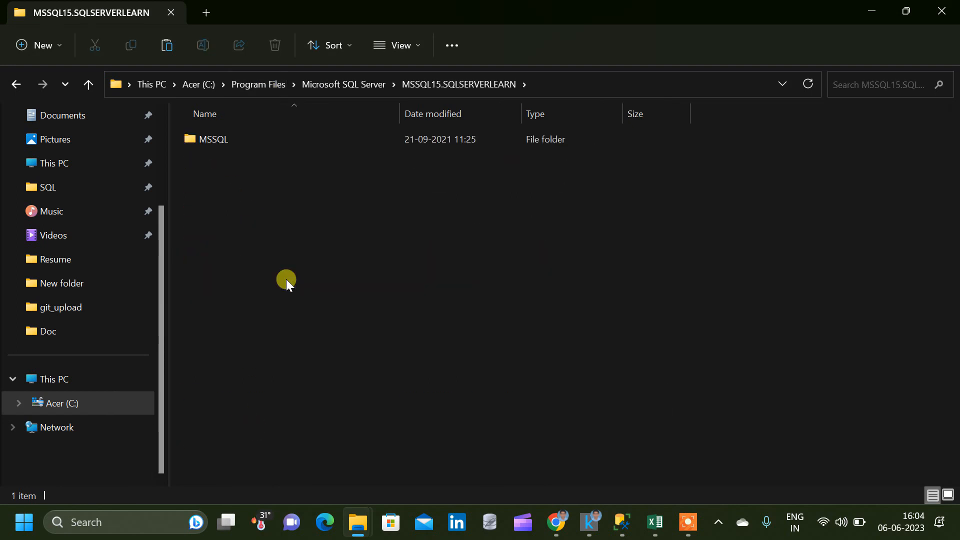
{"action": "double_click", "coordinate": [271, 140]}
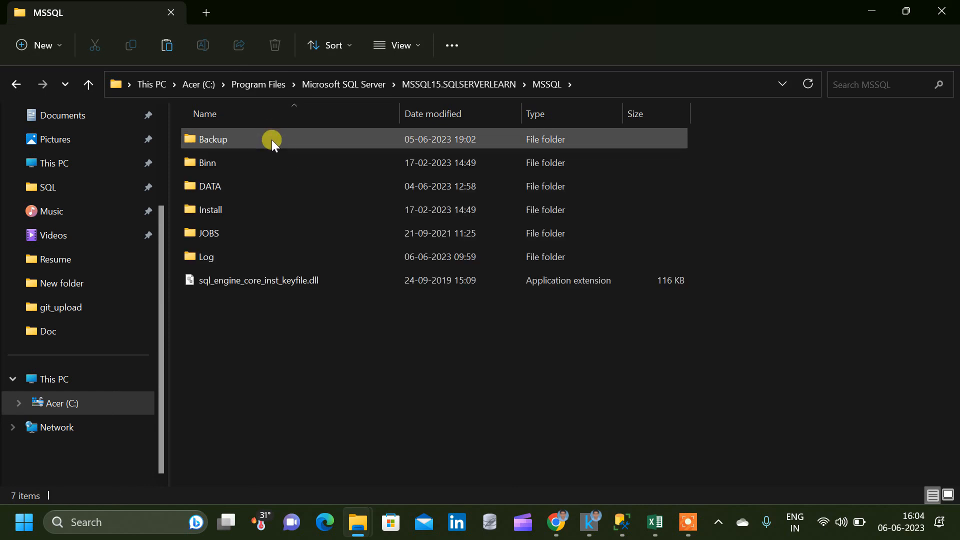
{"action": "double_click", "coordinate": [254, 146]}
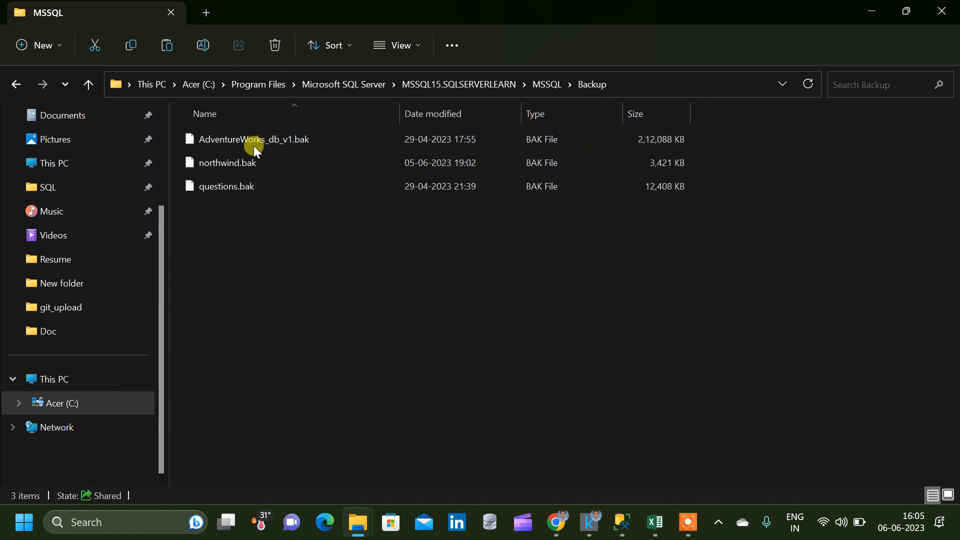
- Paste Sales.bak into the Backup folder, granting administrator permission for the copy
{"action": "key", "text": "ctrl+v"}
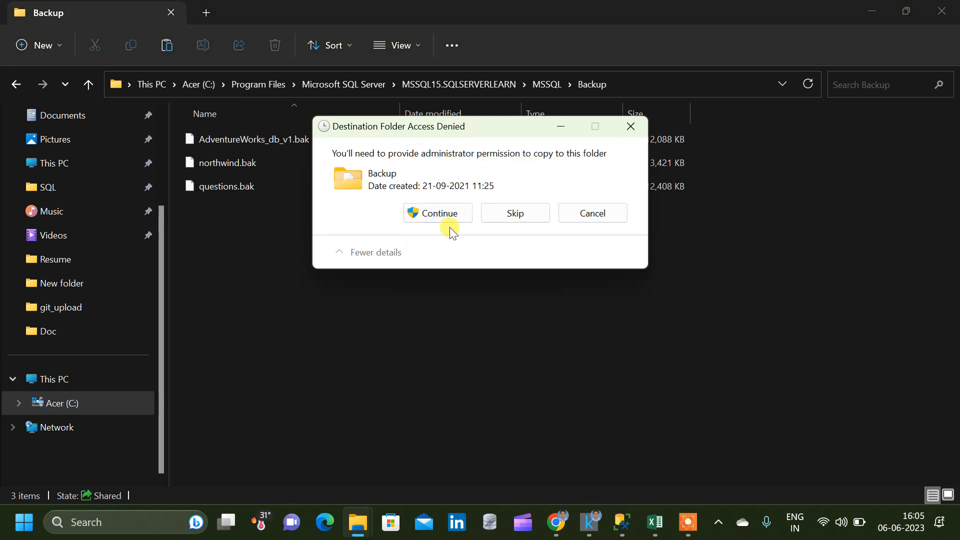
{"action": "left_click", "coordinate": [457, 215]}
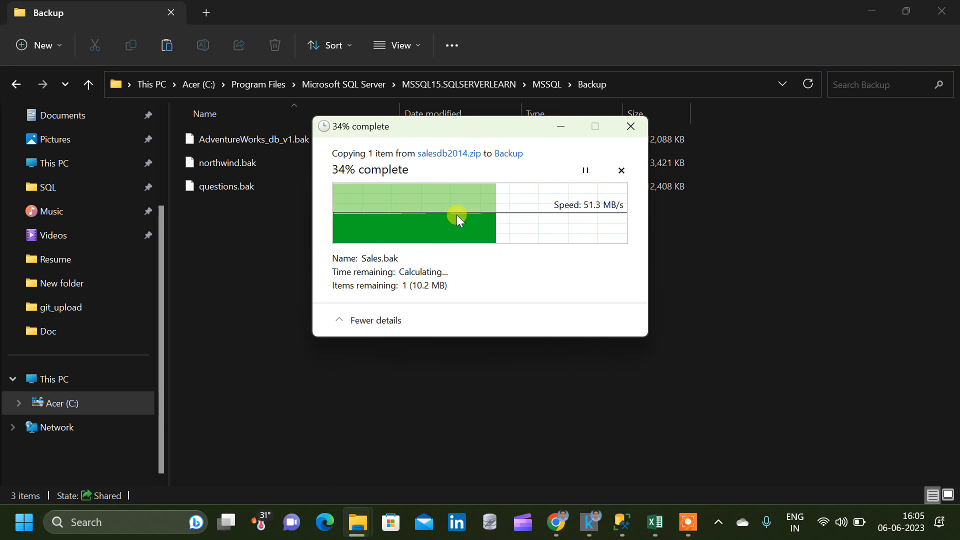
{"action": "left_click", "coordinate": [335, 274]}
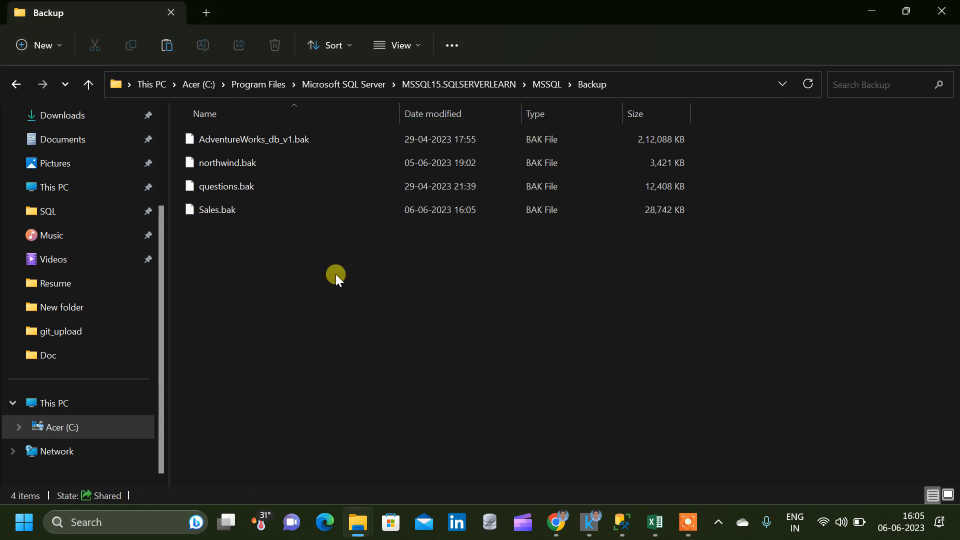
{"action": "mouse_move", "coordinate": [251, 209]}
- Switch to SQL Server Management Studio, collapse the questions database and open Restore Files and Filegroups for Databases
{"action": "left_click", "coordinate": [622, 523]}
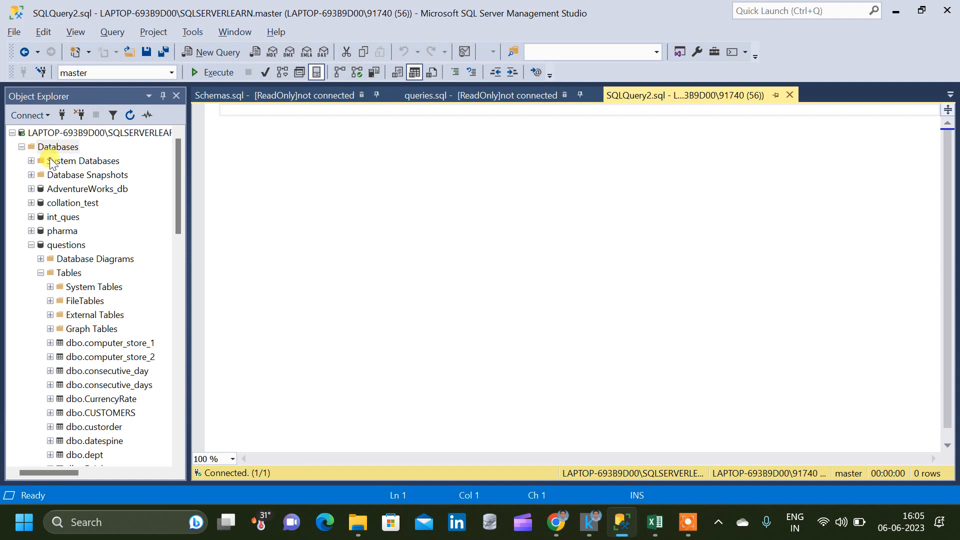
{"action": "left_click", "coordinate": [31, 245]}
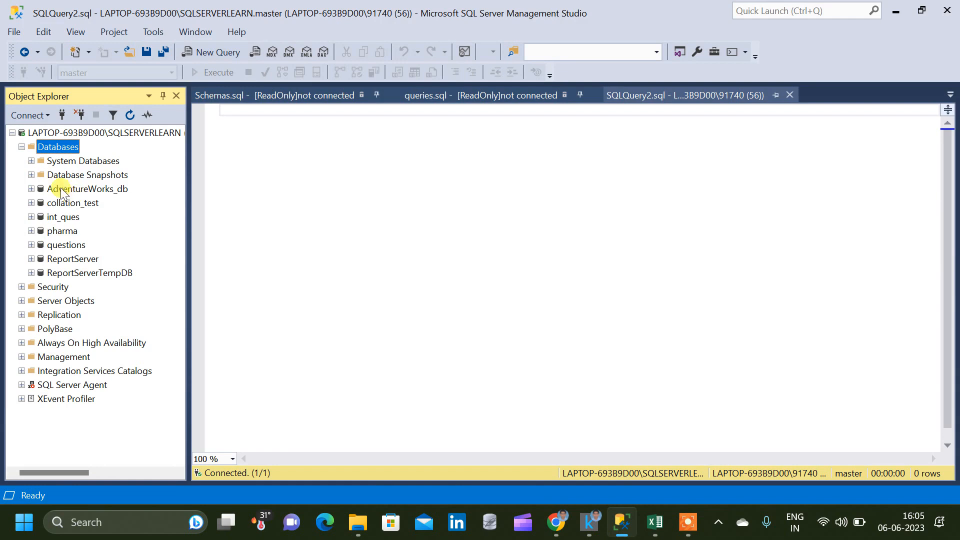
{"action": "right_click", "coordinate": [58, 152]}
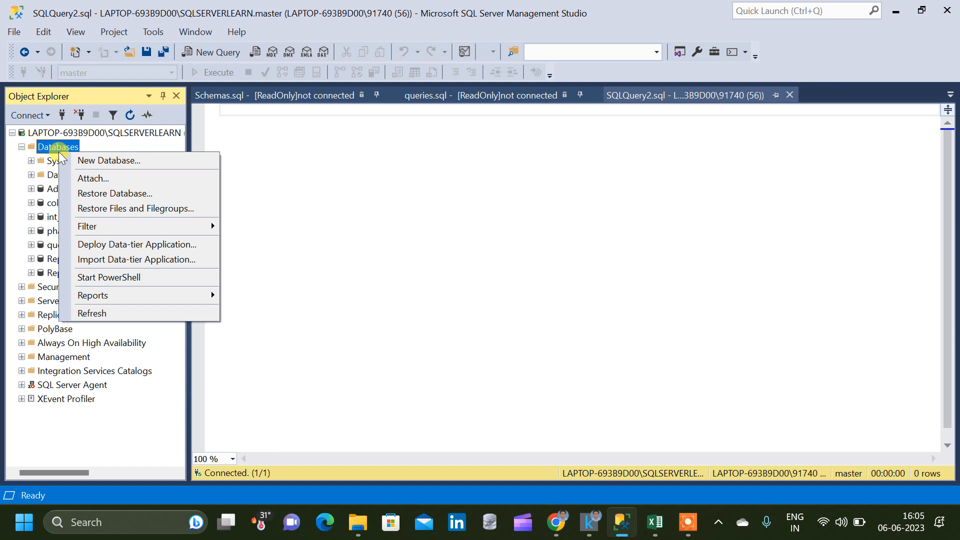
{"action": "left_click", "coordinate": [100, 210]}
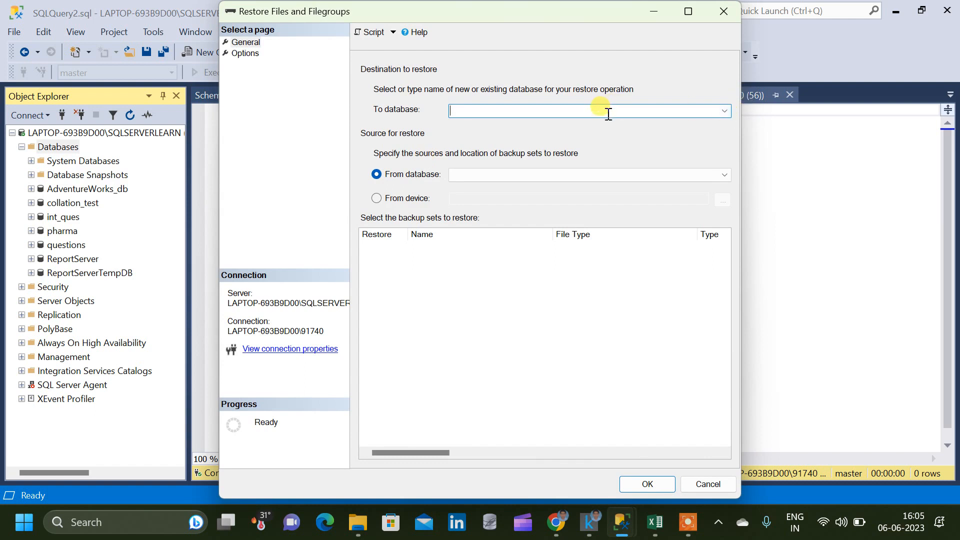
- Enter Sales as the destination database for the restore operation
{"action": "type", "text": "S"}
{"action": "key", "text": "Caps_Lock"}
{"action": "type", "text": "ales"}
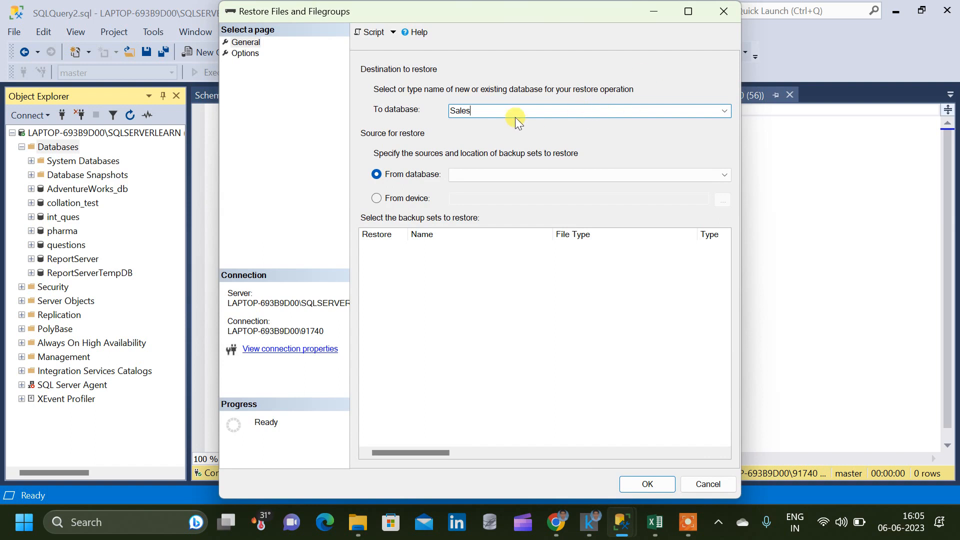
- Set the restore source to a device and add Sales.bak from the Backup folder as the backup media
{"action": "left_click", "coordinate": [376, 199]}
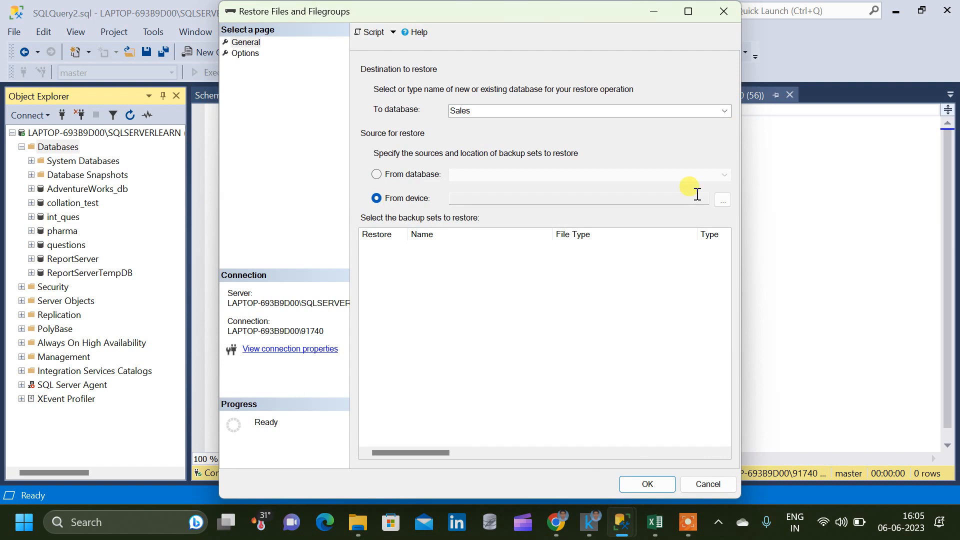
{"action": "left_click", "coordinate": [721, 201]}
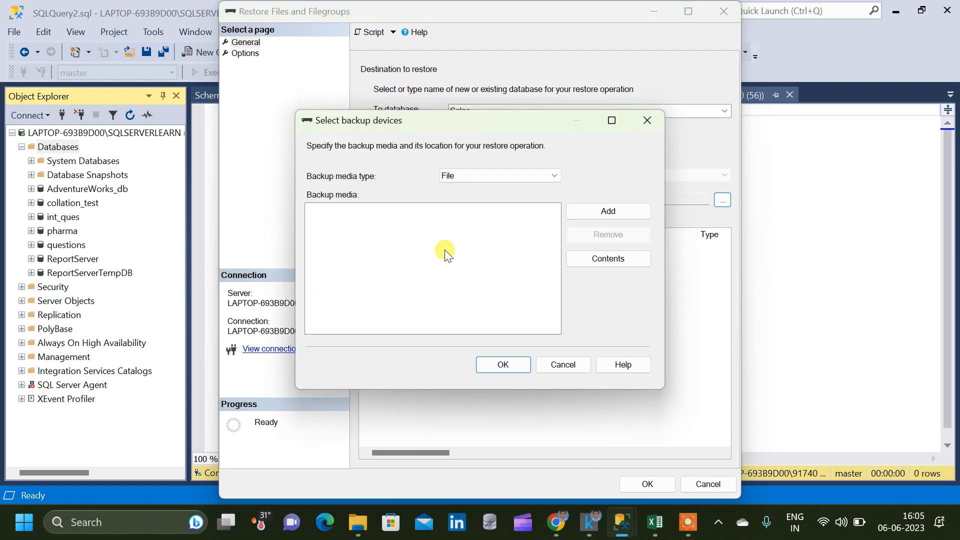
{"action": "left_click", "coordinate": [594, 211]}
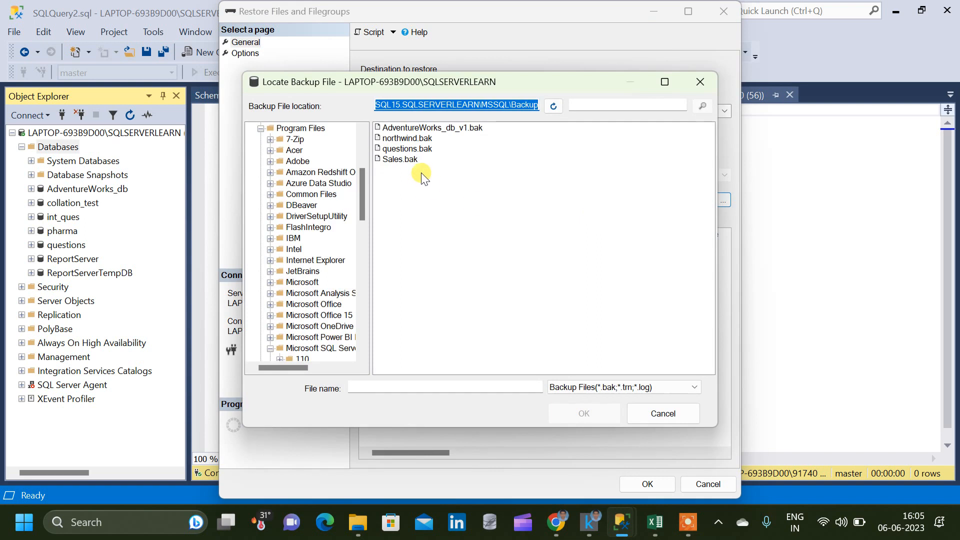
{"action": "left_click", "coordinate": [395, 159]}
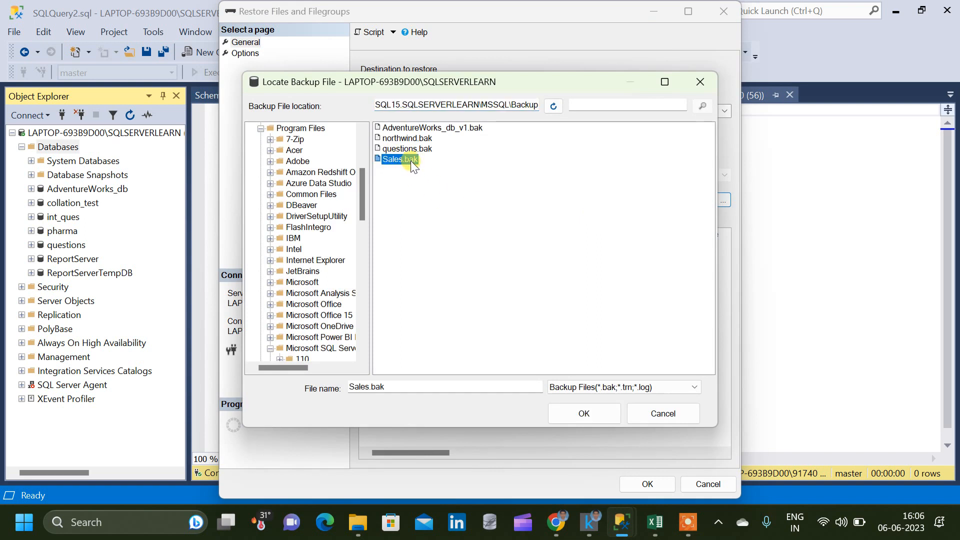
{"action": "left_click", "coordinate": [584, 413]}
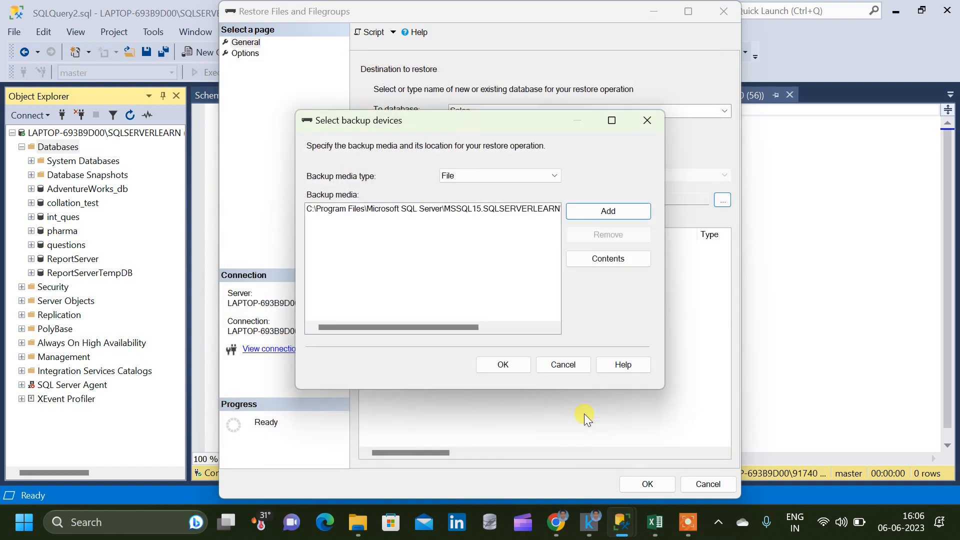
{"action": "left_click", "coordinate": [500, 365]}
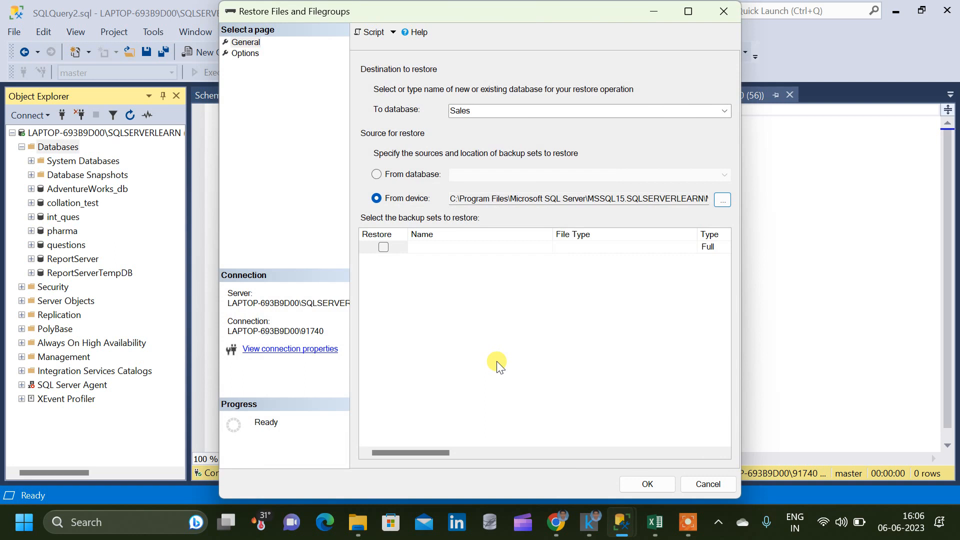
- Mark the full backup set for restore, run the restore and dismiss the completion message
{"action": "left_click_drag", "start_coordinate": [416, 451], "coordinate": [360, 446]}
{"action": "left_click", "coordinate": [384, 250]}
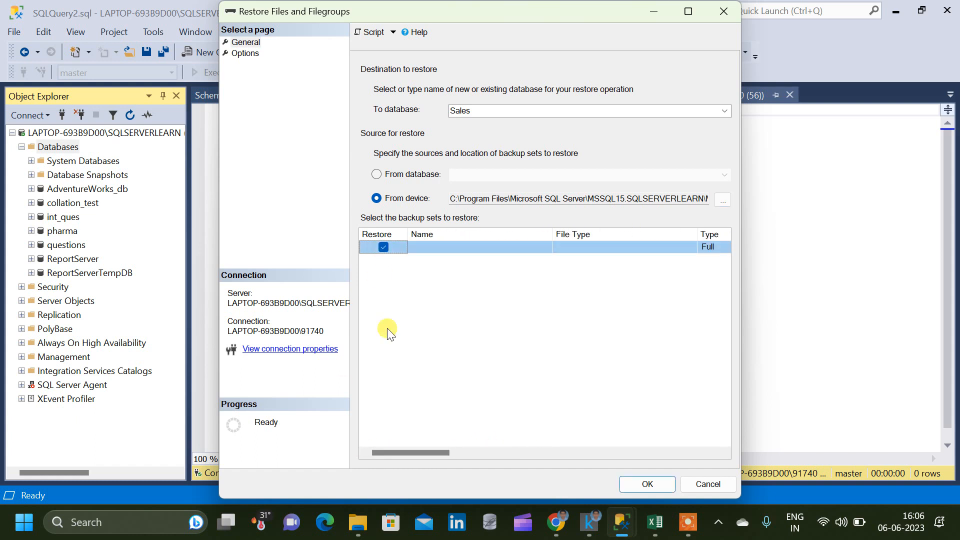
{"action": "left_click", "coordinate": [423, 455]}
{"action": "left_click_drag", "start_coordinate": [423, 455], "coordinate": [619, 460]}
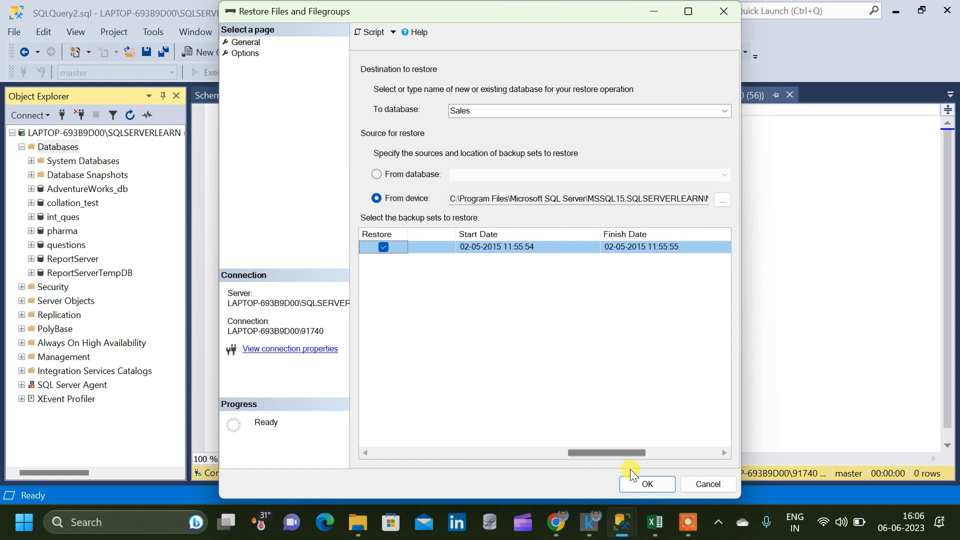
{"action": "left_click", "coordinate": [647, 483]}
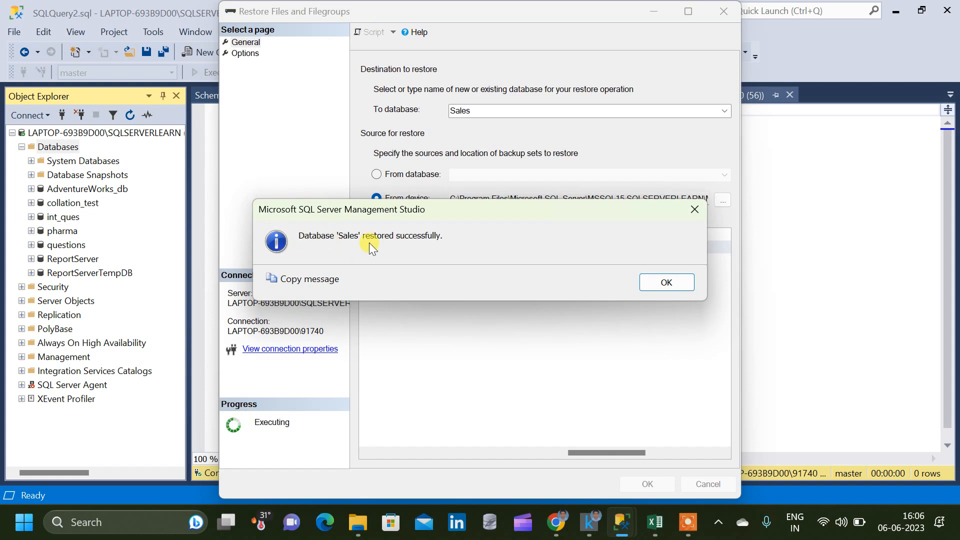
{"action": "left_click", "coordinate": [658, 280]}
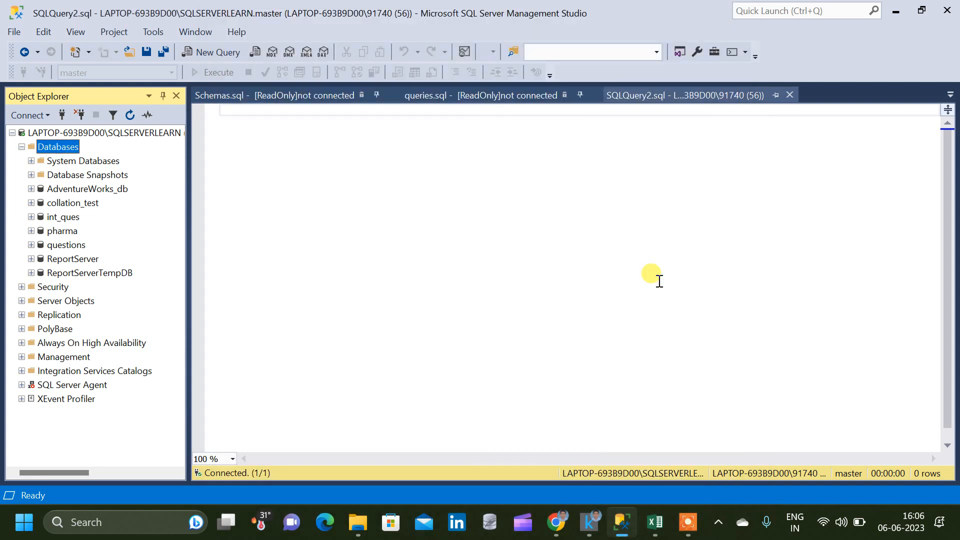
- Refresh the Databases list and expand the Sales database down to its tables
{"action": "right_click", "coordinate": [54, 151]}
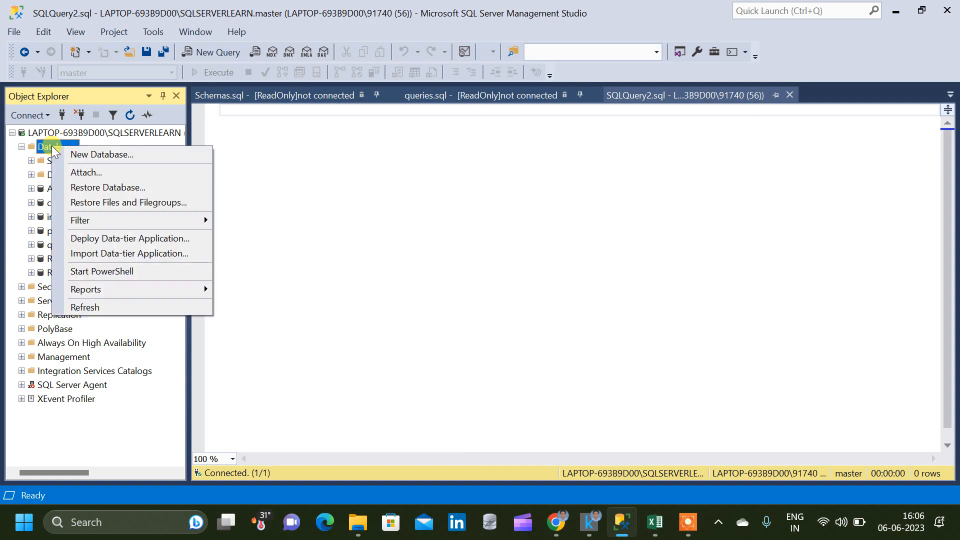
{"action": "left_click", "coordinate": [107, 308]}
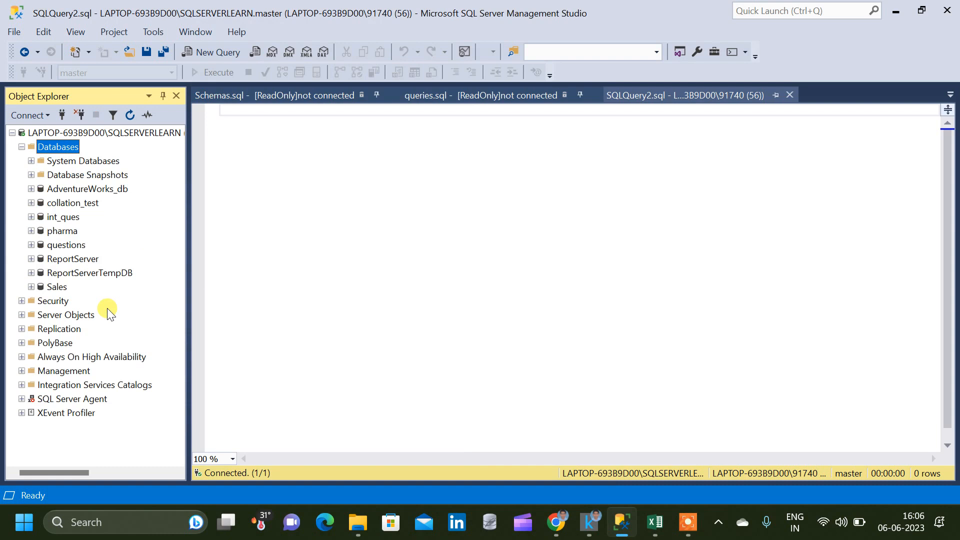
{"action": "left_click", "coordinate": [55, 287]}
{"action": "left_click", "coordinate": [31, 287]}
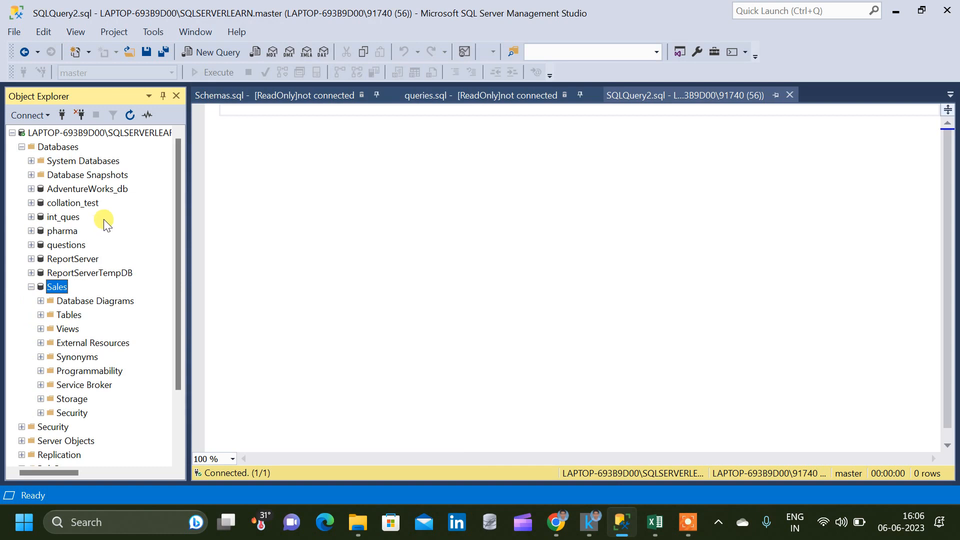
{"action": "left_click", "coordinate": [296, 181]}
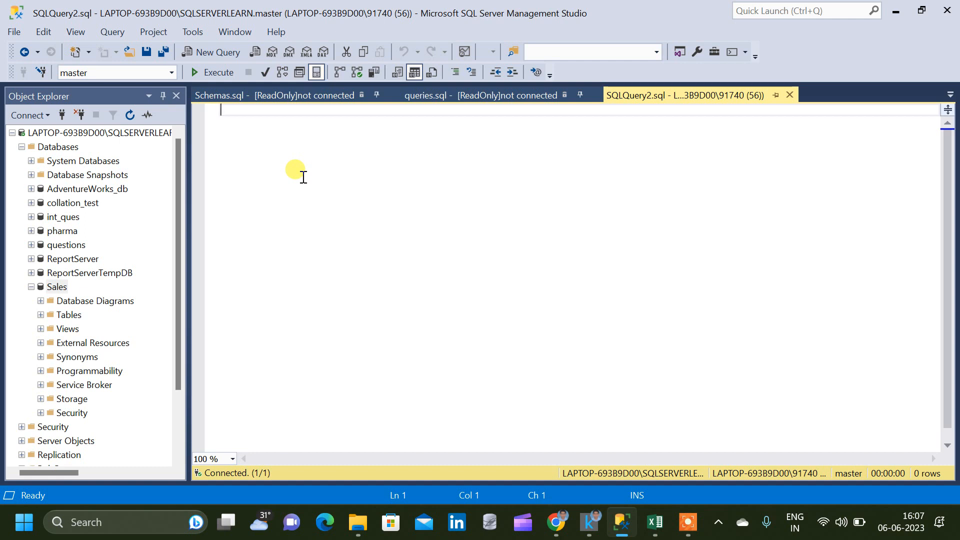
{"action": "left_click", "coordinate": [39, 315]}
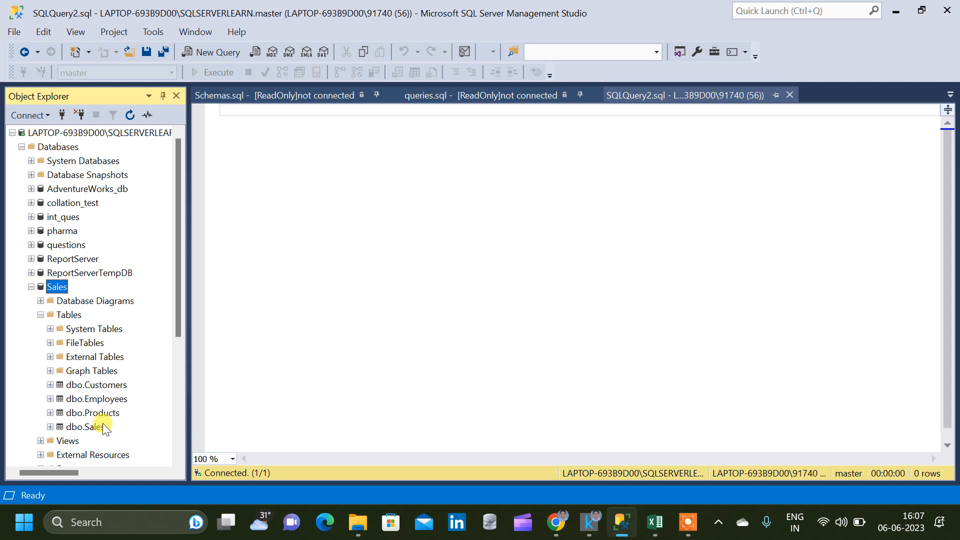
- Write the query "select top 10 * from [dbo].[Customers]" in SQLQuery2.sql, inserting the table name from the Sales tables
{"action": "left_click_drag", "start_coordinate": [95, 388], "coordinate": [373, 155]}
{"action": "key", "text": "Home"}
{"action": "type", "text": "selec"}
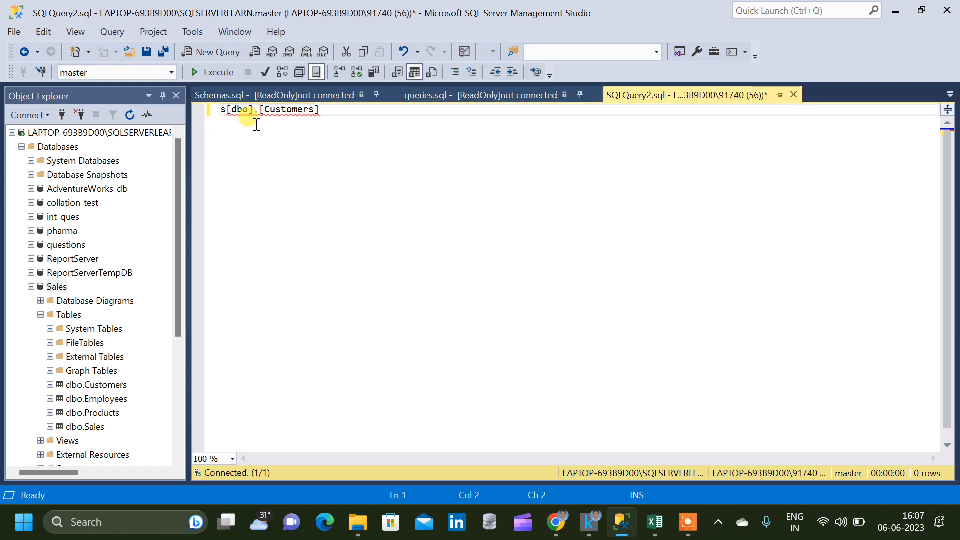
{"action": "type", "text": "t top 10 "}
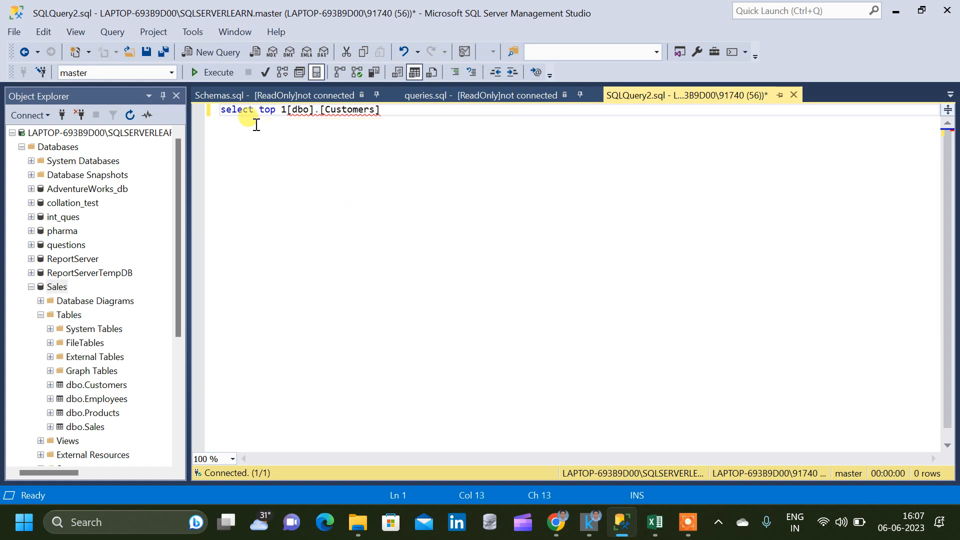
{"action": "type", "text": "* from"}
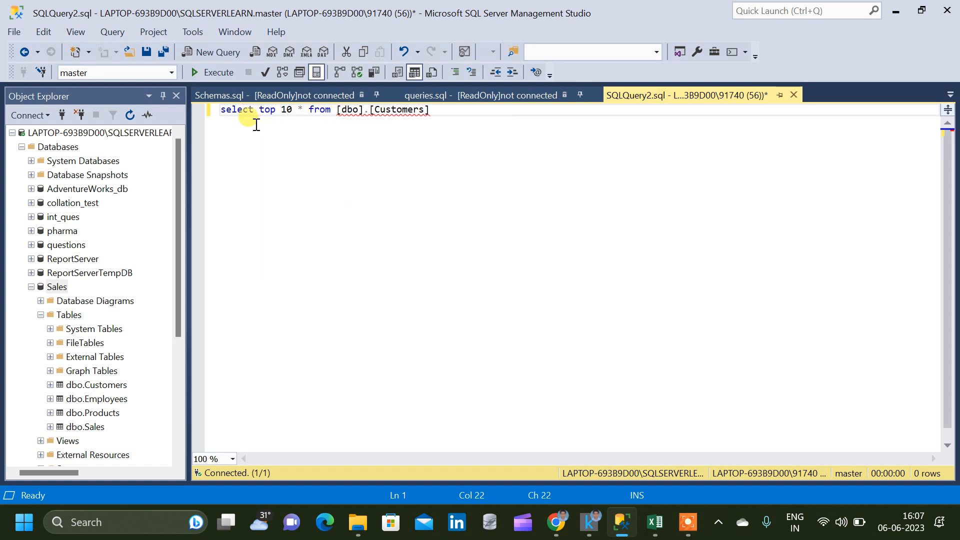
- Try to run the Customers query against the master database
{"action": "left_click", "coordinate": [213, 73]}
{"action": "key", "text": "Right"}
{"action": "key", "text": "Right"}
{"action": "key", "text": "Right"}
{"action": "key", "text": "Right"}
{"action": "key", "text": "Right"}
{"action": "key", "text": "Right"}
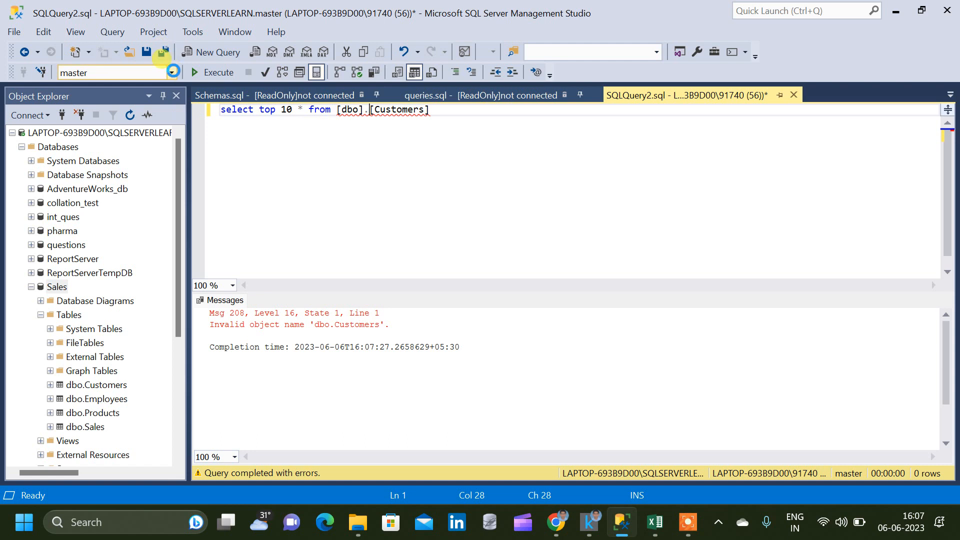
- Switch the query's database to Sales and run the top 10 Customers query
{"action": "left_click", "coordinate": [173, 71]}
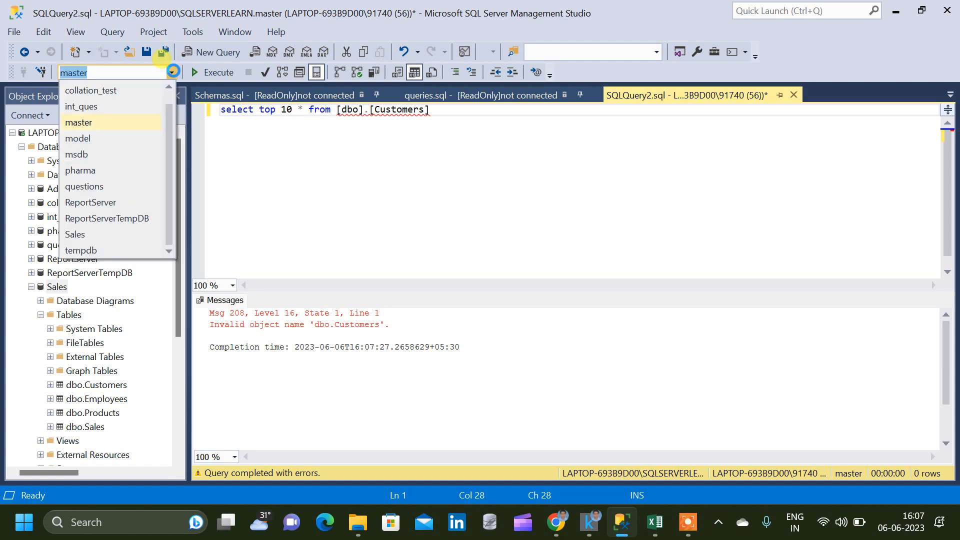
{"action": "left_click", "coordinate": [115, 233]}
{"action": "left_click", "coordinate": [513, 121]}
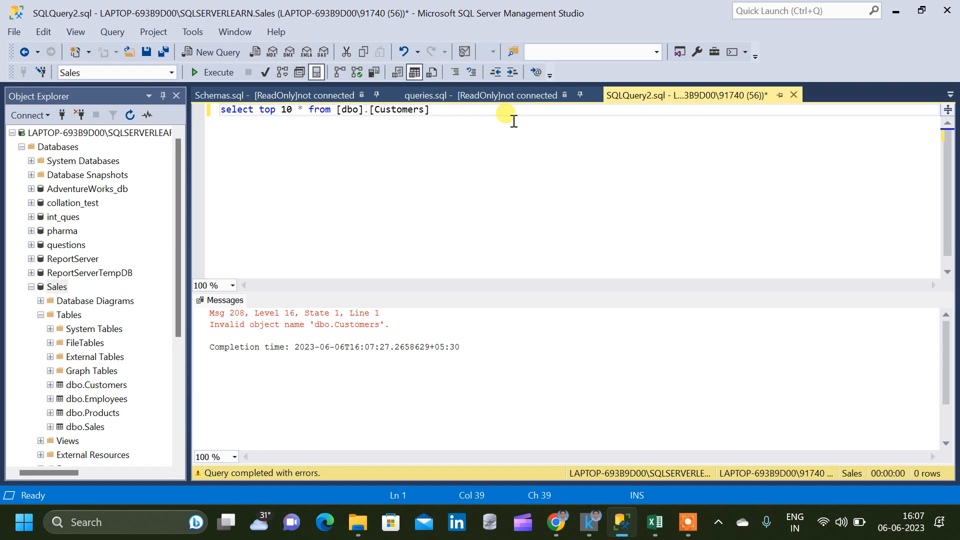
{"action": "left_click", "coordinate": [220, 73]}
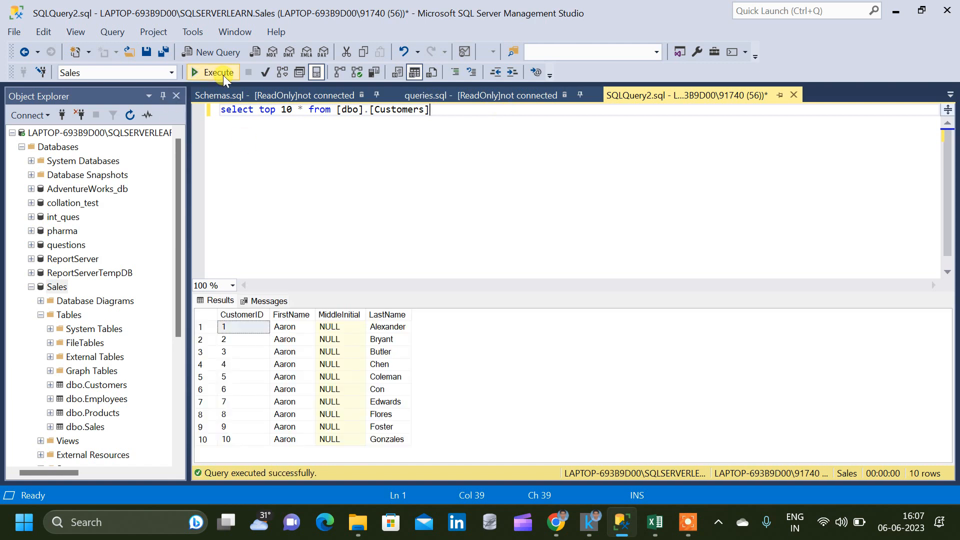
{"action": "left_click", "coordinate": [391, 201]}
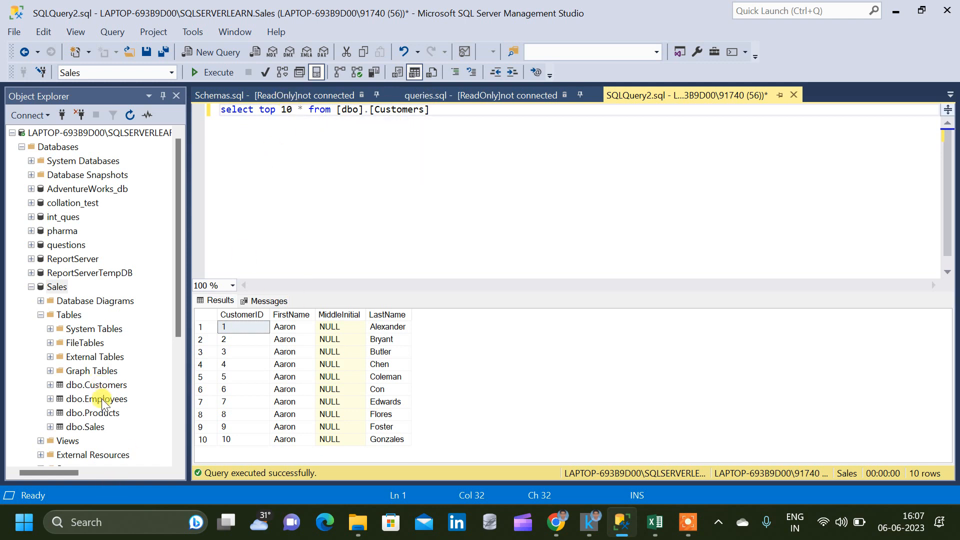
{"action": "left_click", "coordinate": [241, 111]}
{"action": "left_click", "coordinate": [436, 110]}
{"action": "left_click", "coordinate": [387, 152]}
{"action": "right_click", "coordinate": [60, 247]}
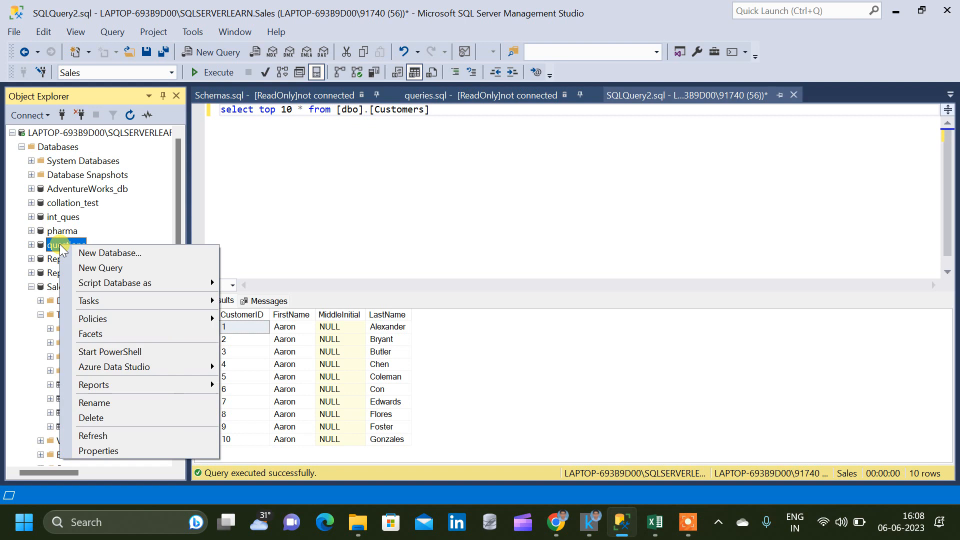
{"action": "left_click", "coordinate": [280, 189]}
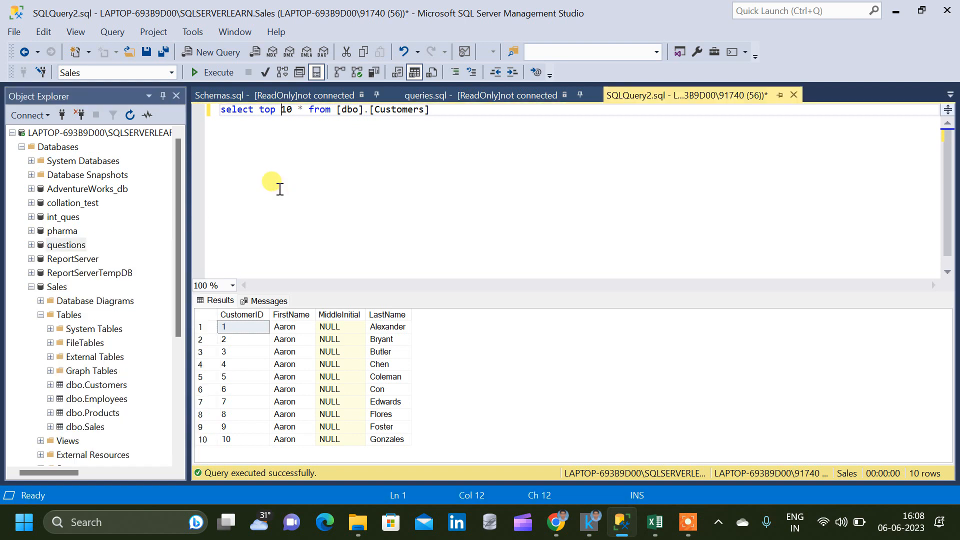
- Create a full disk backup of the questions database as questions.bak in the server's Backup folder and dismiss the completion message
{"action": "right_click", "coordinate": [61, 246]}
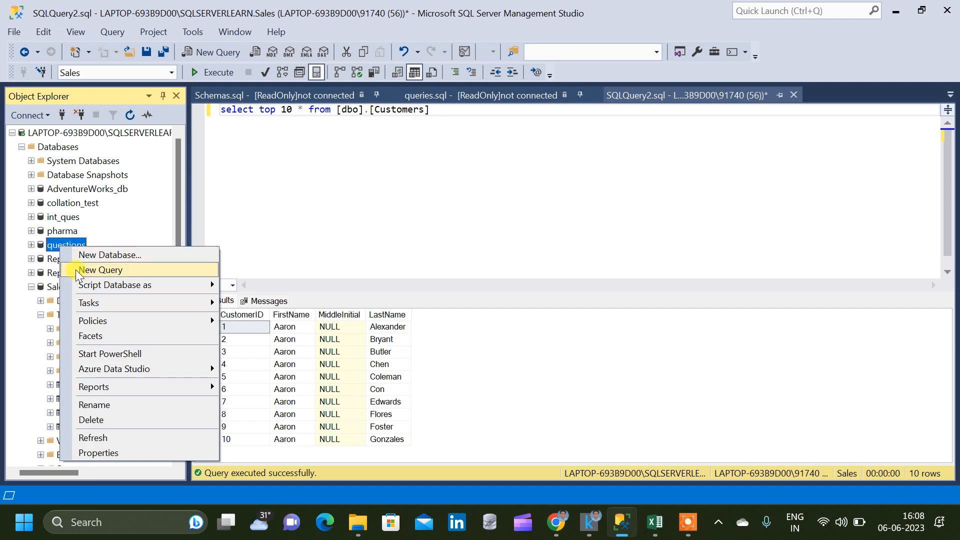
{"action": "mouse_move", "coordinate": [98, 304]}
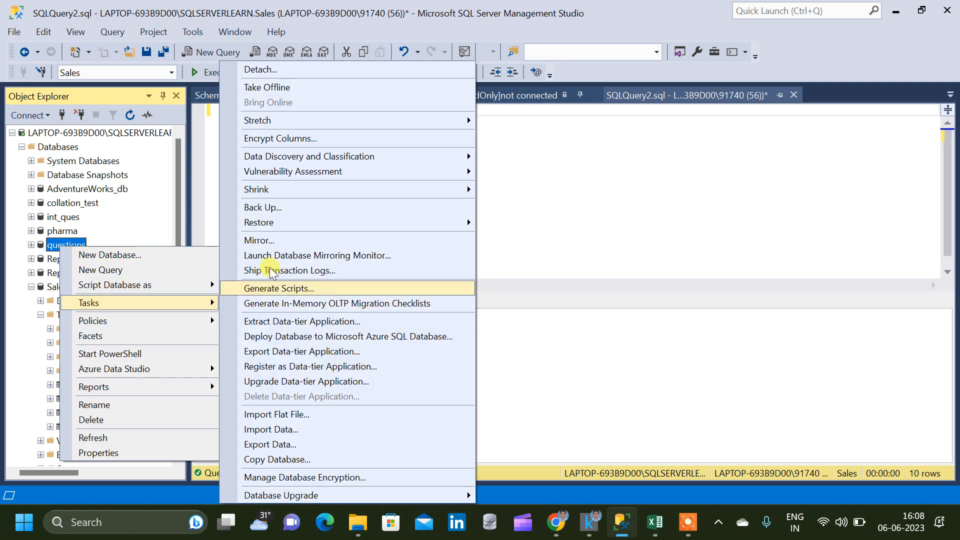
{"action": "left_click", "coordinate": [292, 207]}
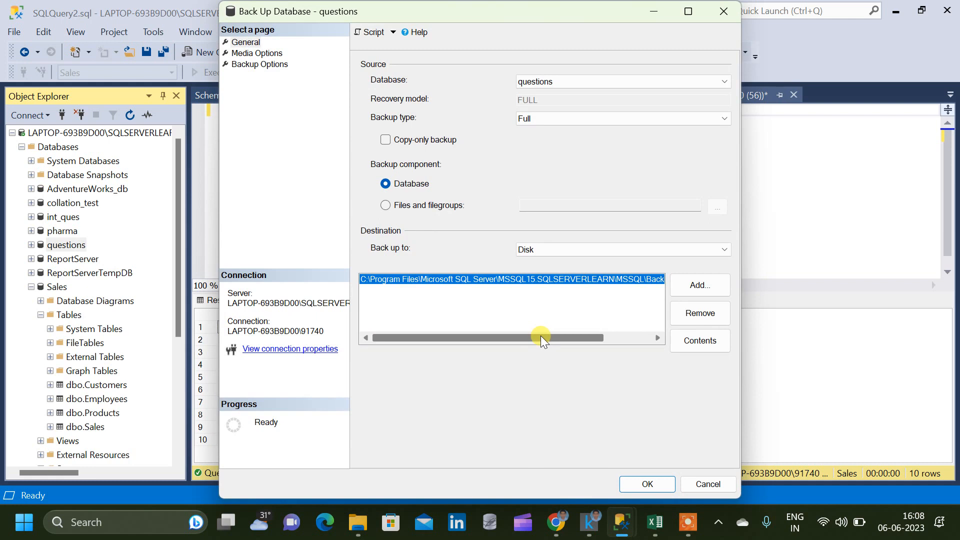
{"action": "left_click_drag", "start_coordinate": [541, 336], "coordinate": [595, 341]}
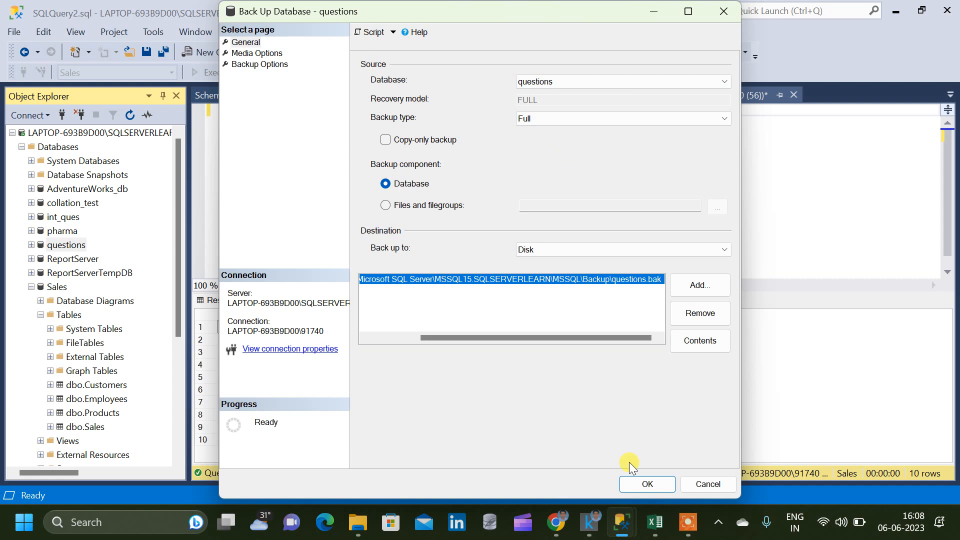
{"action": "left_click", "coordinate": [648, 484]}
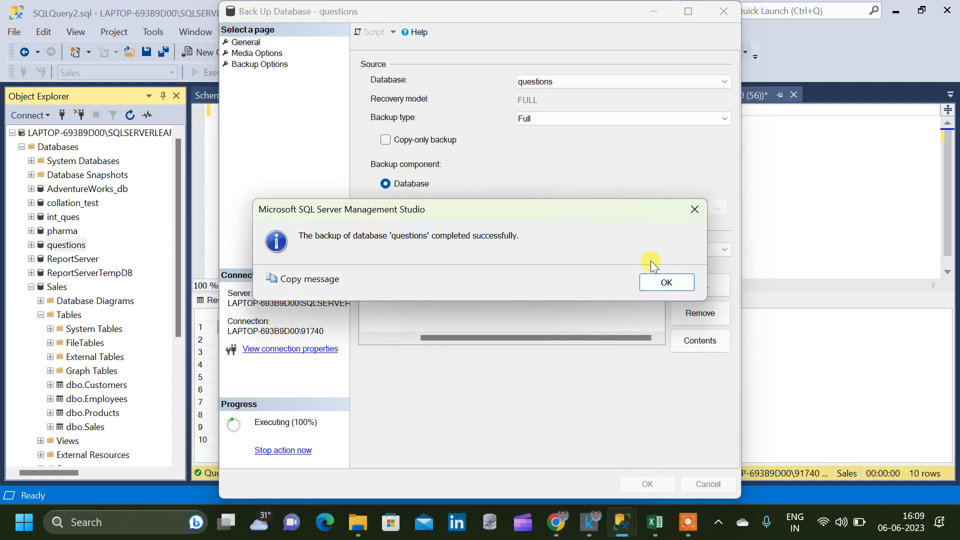
{"action": "left_click", "coordinate": [670, 283]}
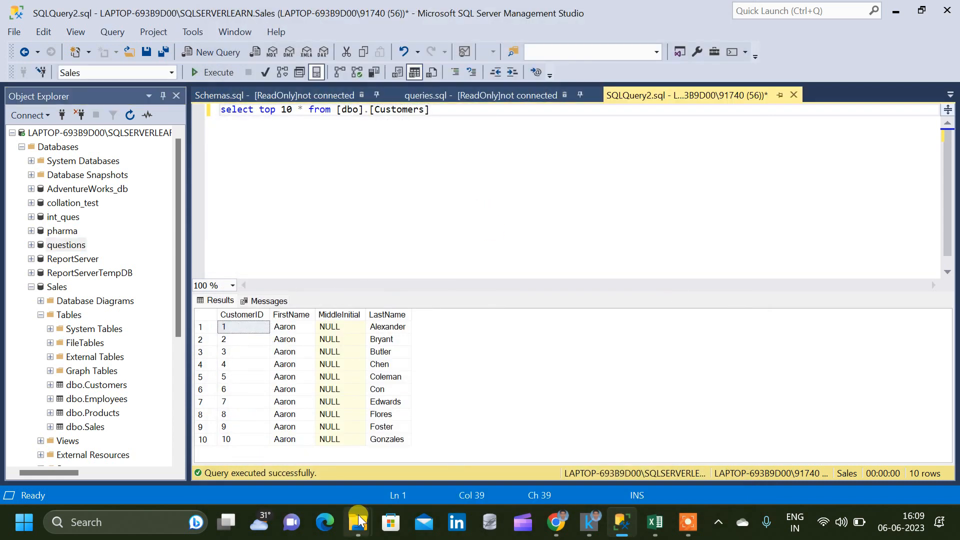
- Switch to File Explorer, check the MSSQL Backup folder for questions.bak, and return to SQL Server Management Studio
{"action": "mouse_move", "coordinate": [360, 521]}
{"action": "left_click", "coordinate": [191, 418]}
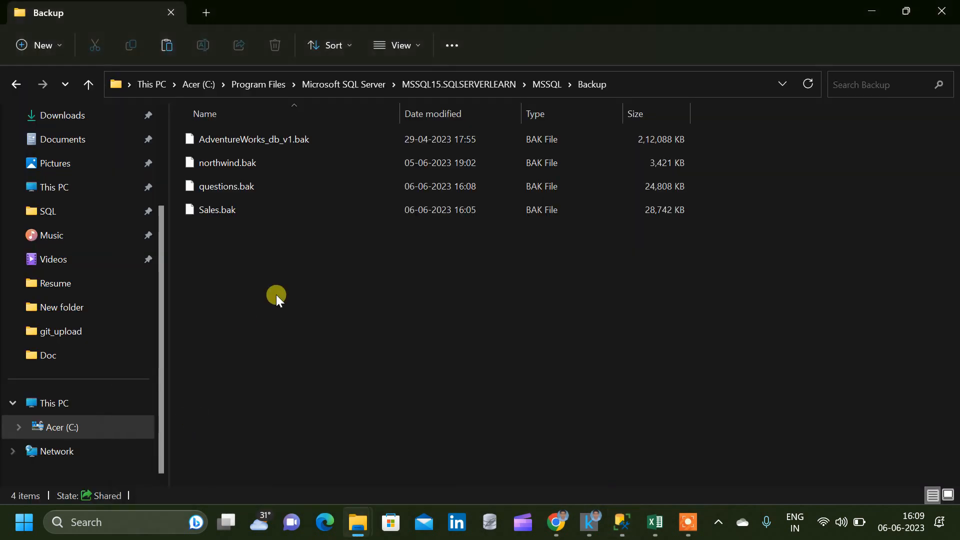
{"action": "left_click", "coordinate": [545, 85]}
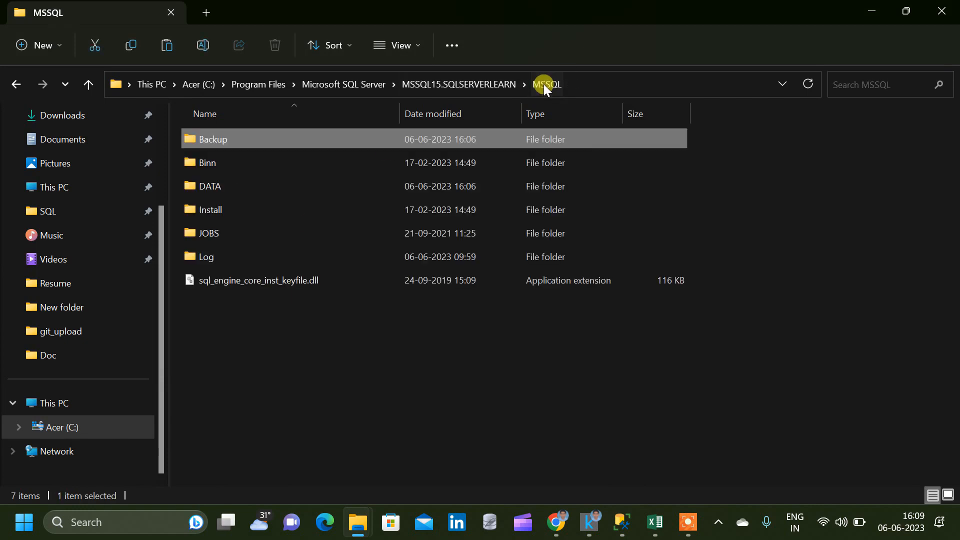
{"action": "double_click", "coordinate": [287, 140]}
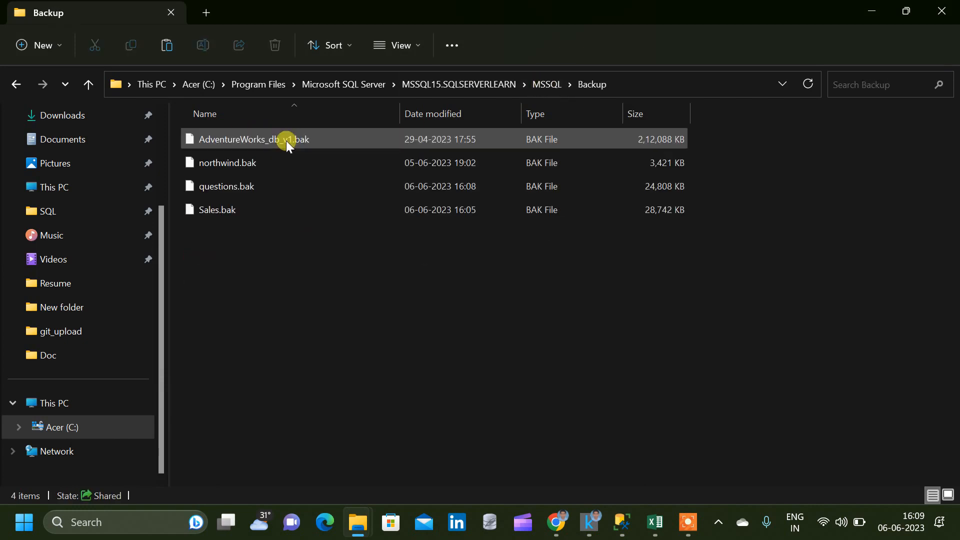
{"action": "left_click", "coordinate": [289, 189]}
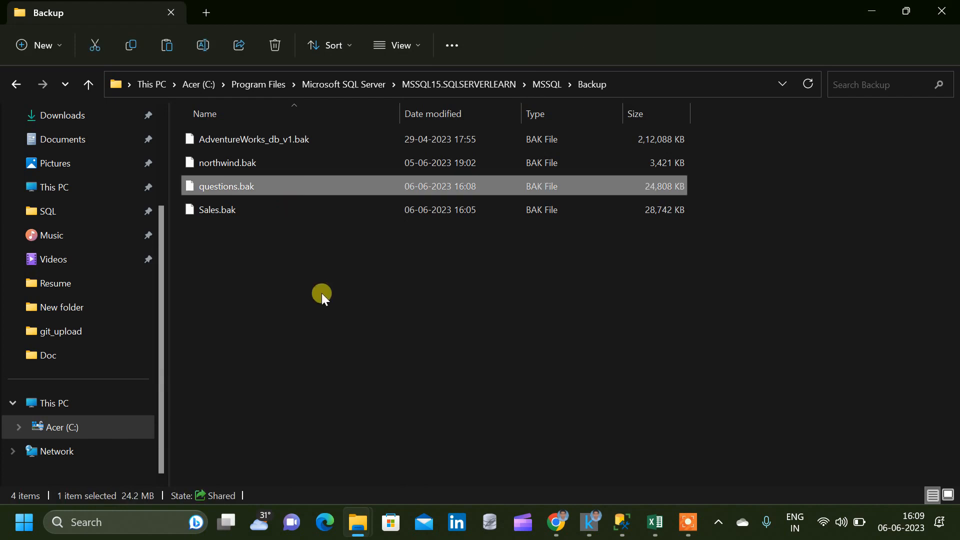
{"action": "left_click", "coordinate": [322, 293]}
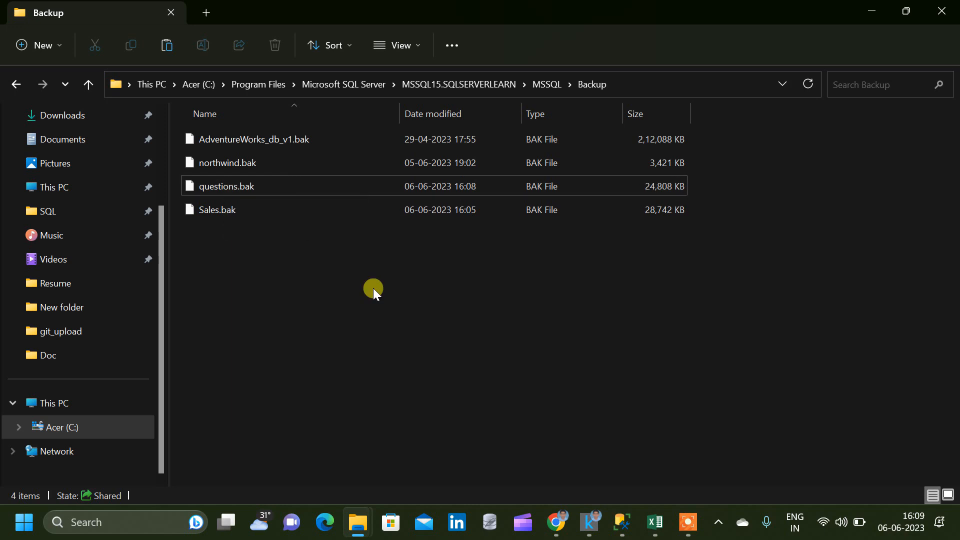
{"action": "left_click", "coordinate": [622, 522]}
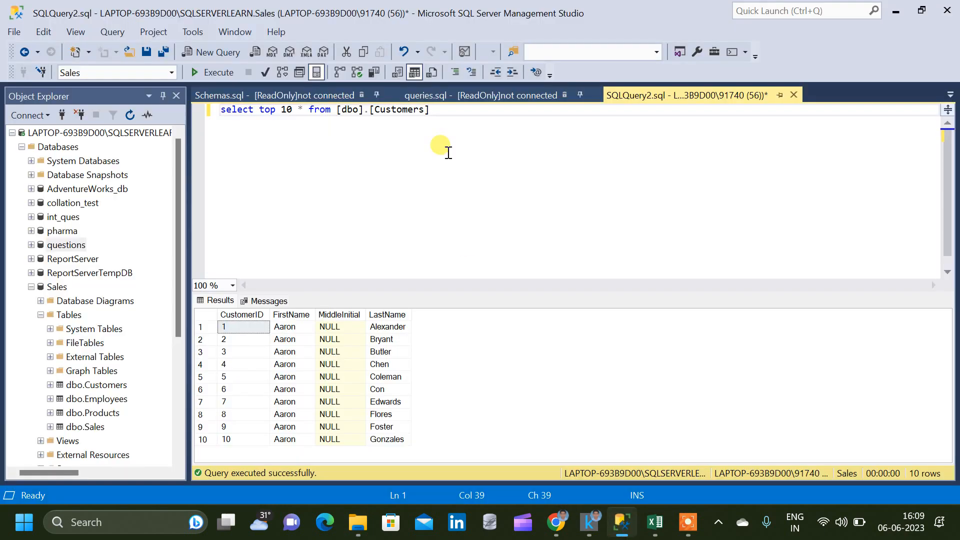